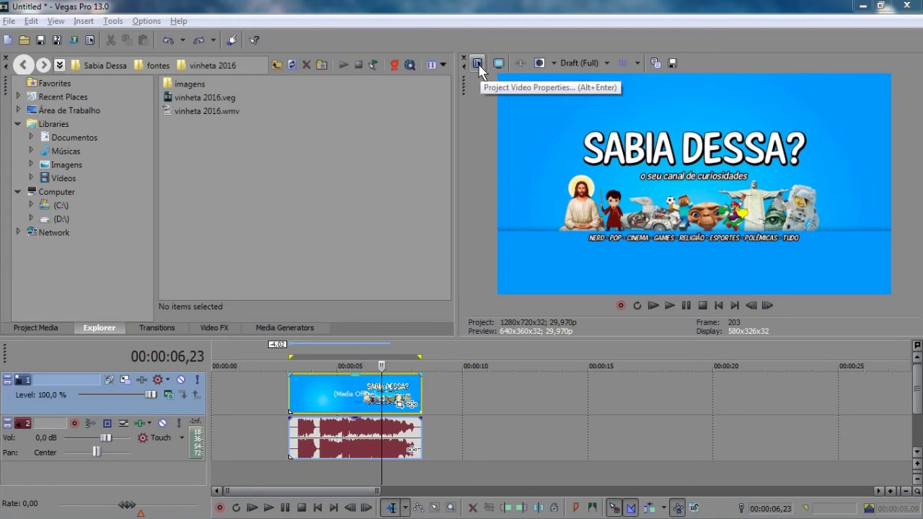
Set the project video properties to the HDV 720-30p template with a 59,940 (Double NTSC) frame rate and apply them.
click(477, 63)
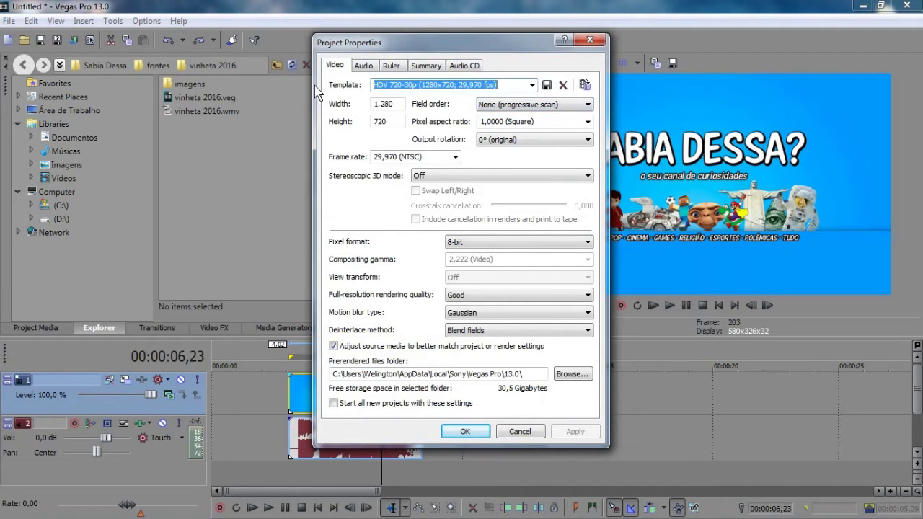
click(532, 85)
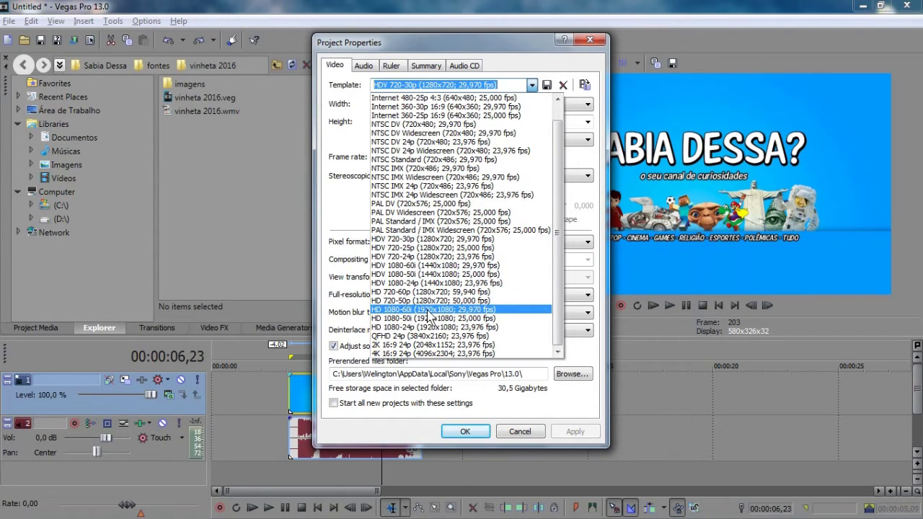
click(411, 239)
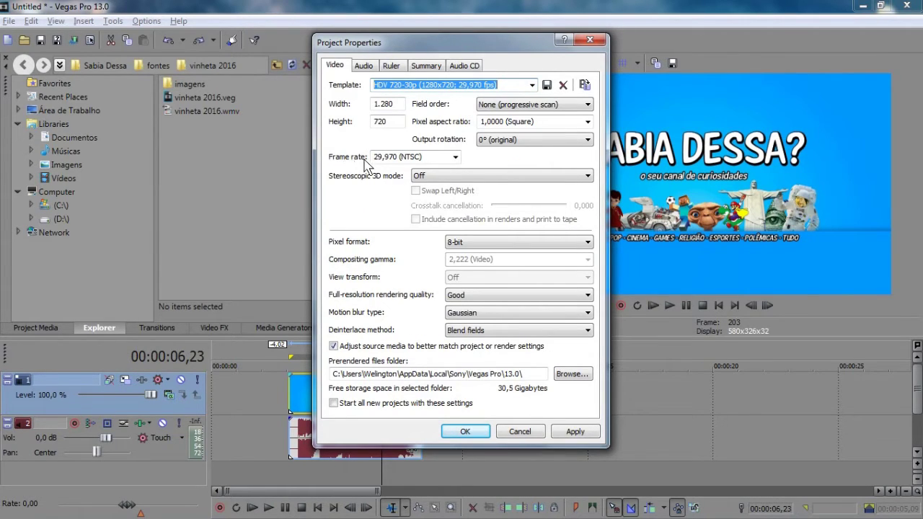
click(455, 158)
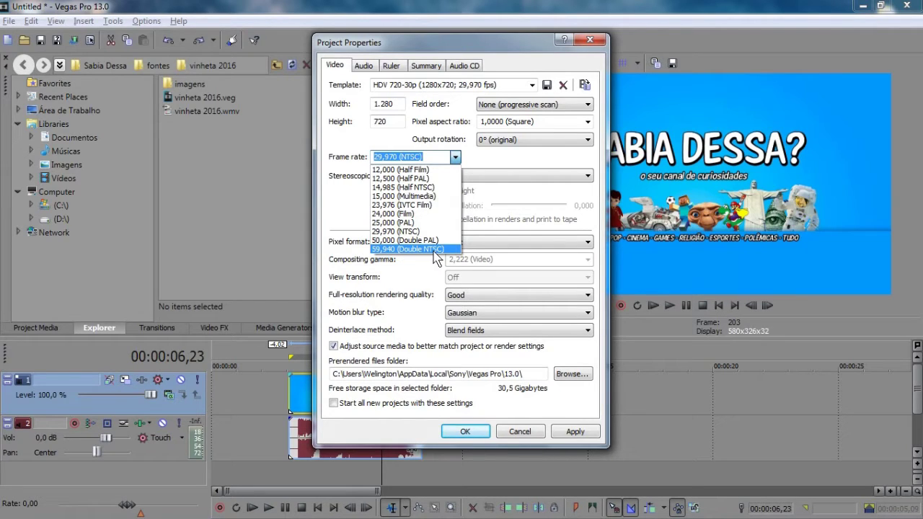
click(434, 249)
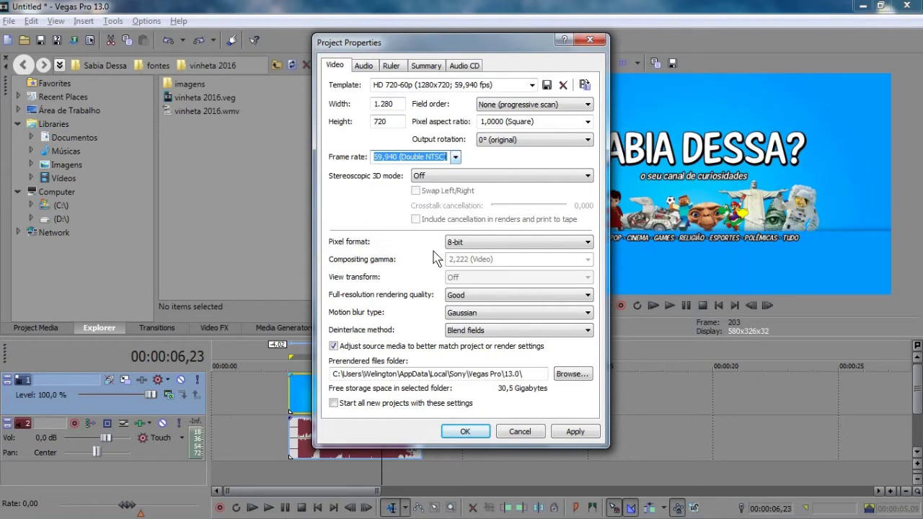
click(566, 431)
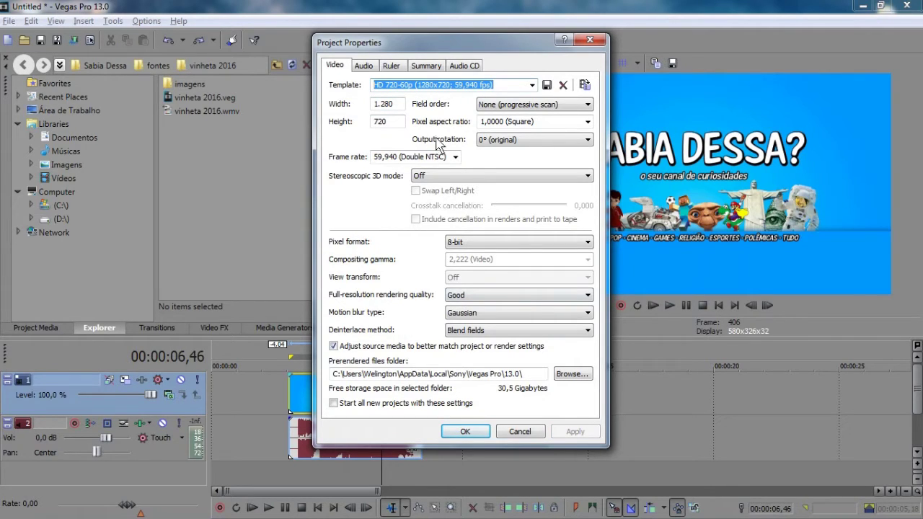
click(465, 432)
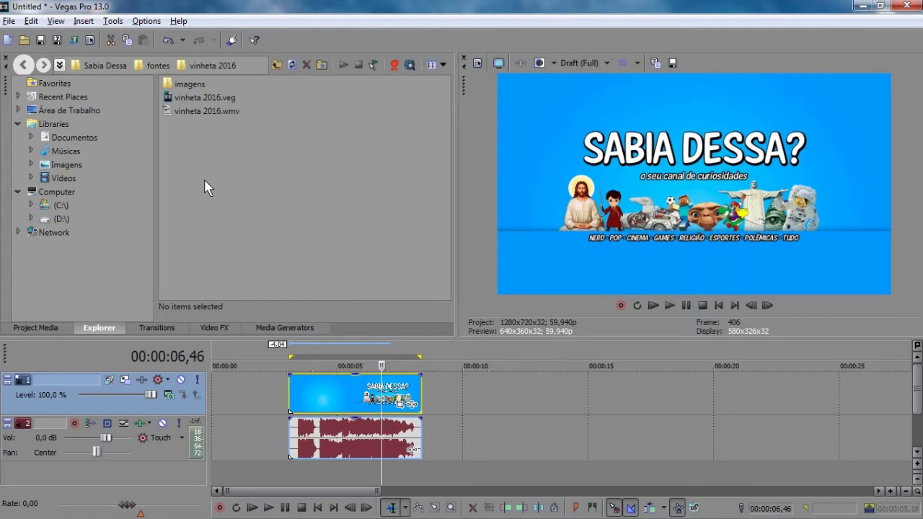
Open the Render As settings and review the output folder and file name.
click(8, 21)
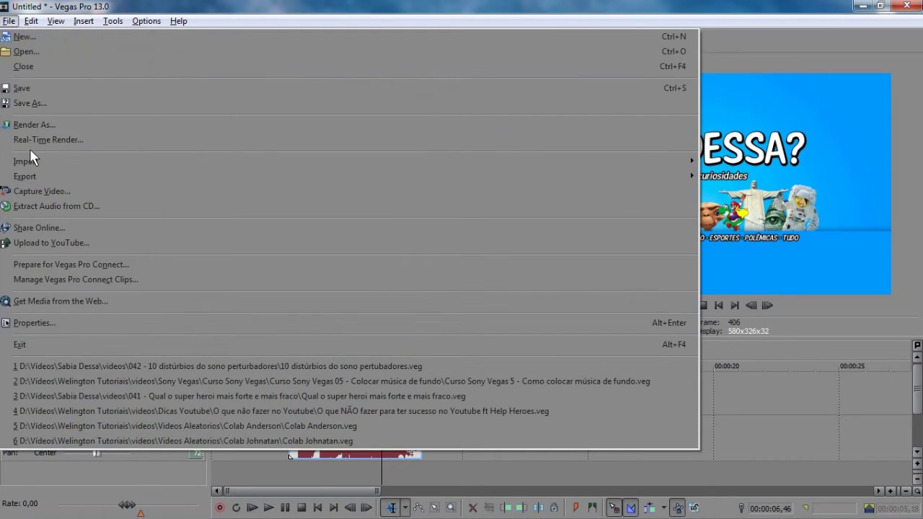
click(33, 125)
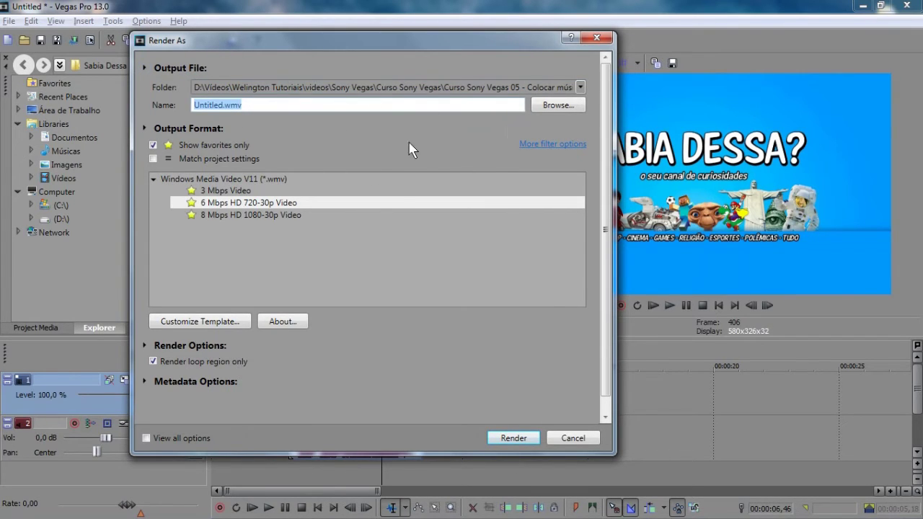
click(551, 107)
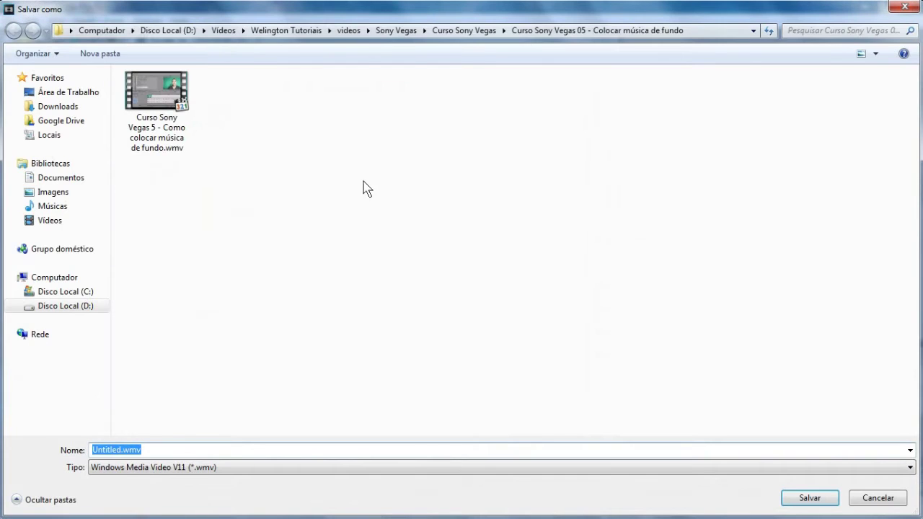
click(868, 498)
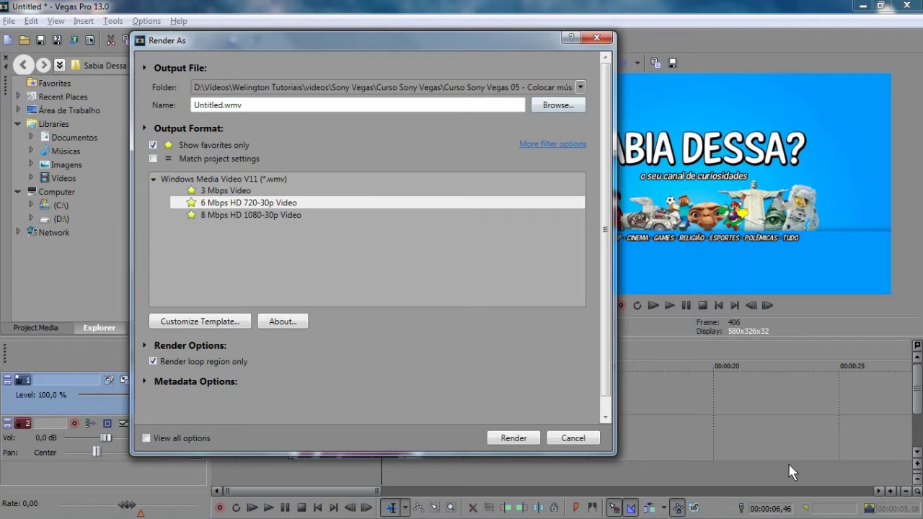
click(196, 108)
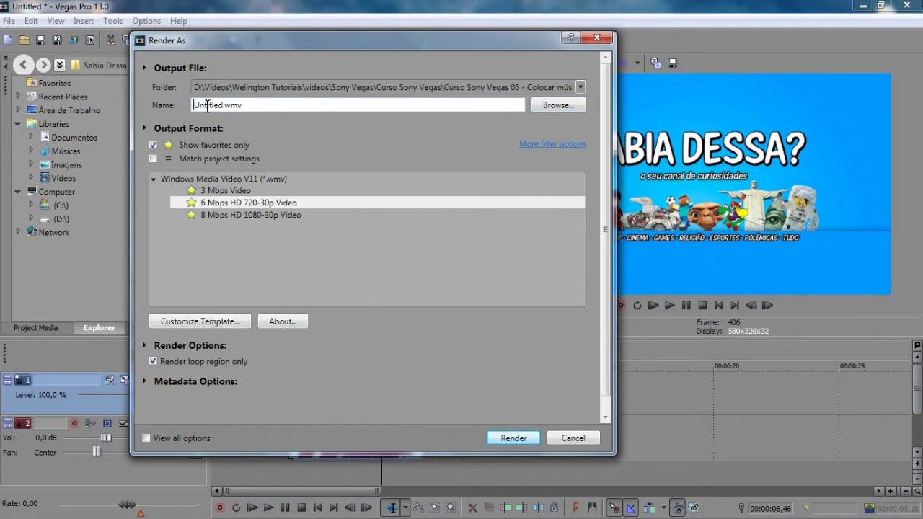
double_click(262, 105)
click(253, 105)
List all output formats beyond the favorites and examine the Sony AVC/MVC and Video for Windows render templates.
click(153, 145)
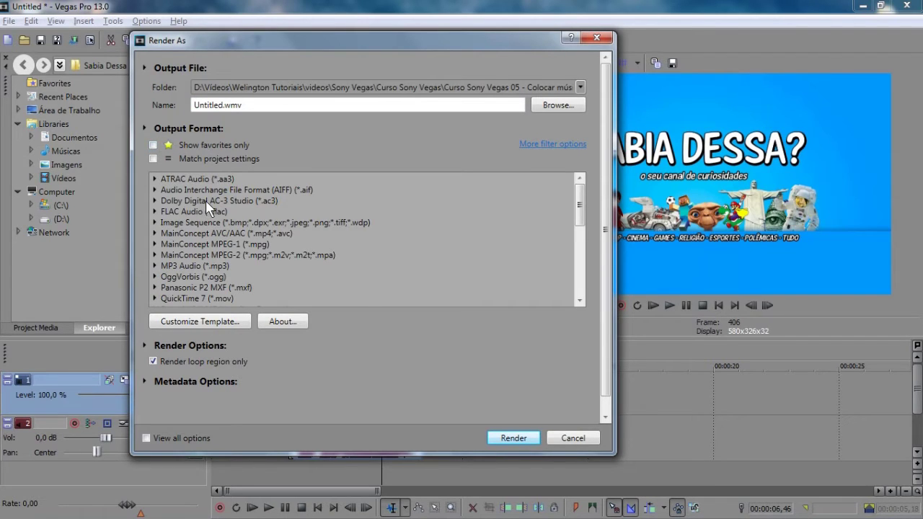
scroll(207, 203, down, 1)
drag(581, 195, 581, 244)
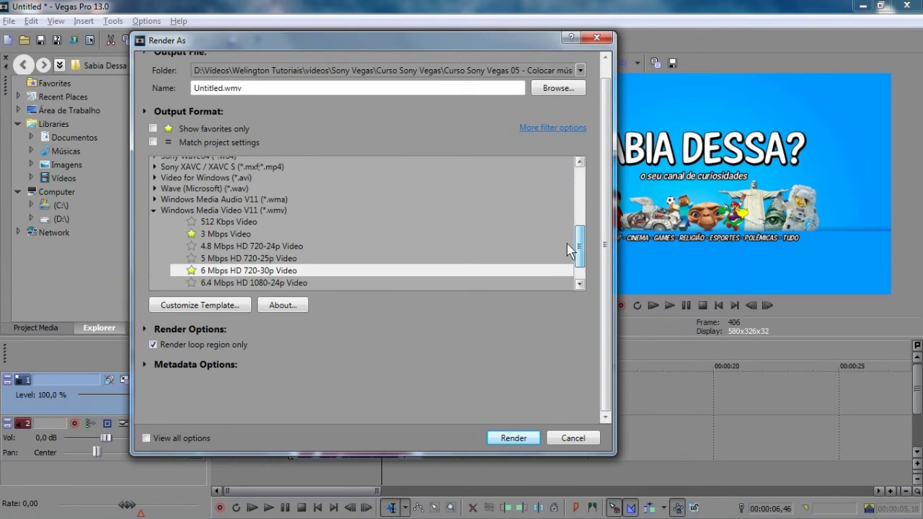
click(156, 210)
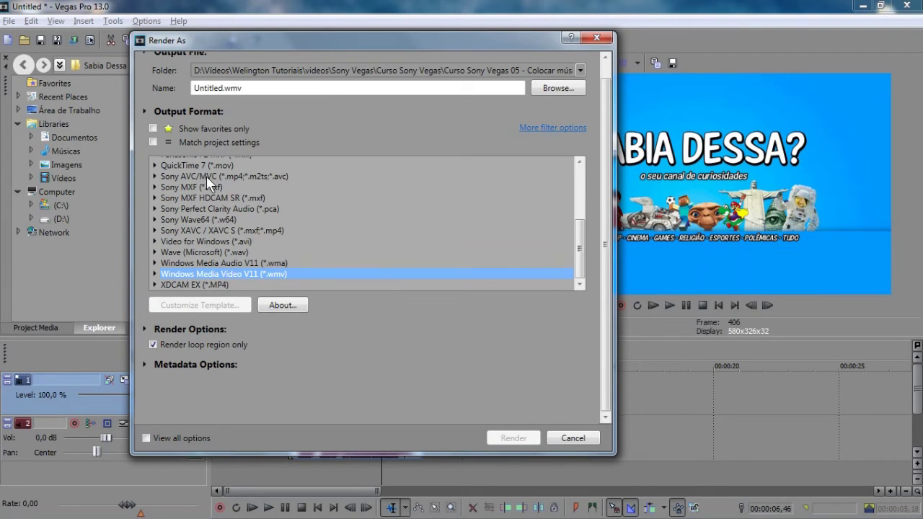
click(154, 177)
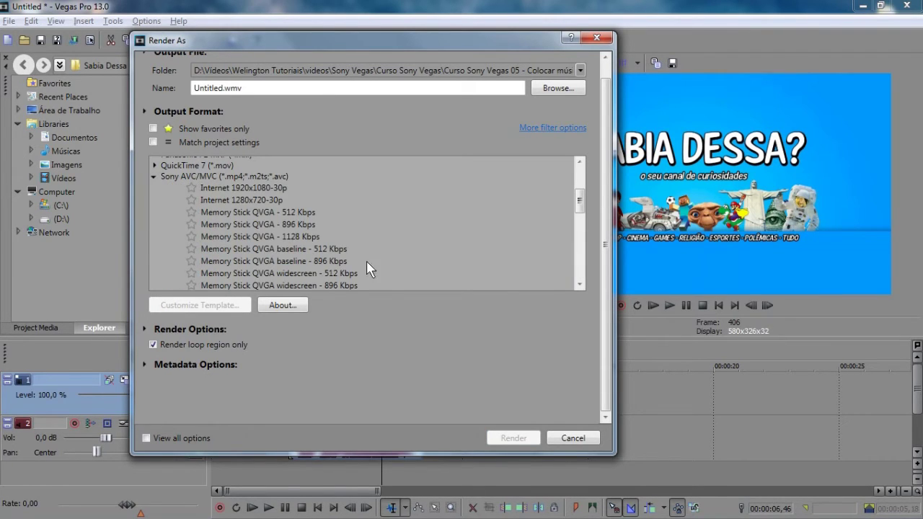
mouse_move(581, 202)
mouse_down()
mouse_move(581, 254)
mouse_move(582, 192)
mouse_up()
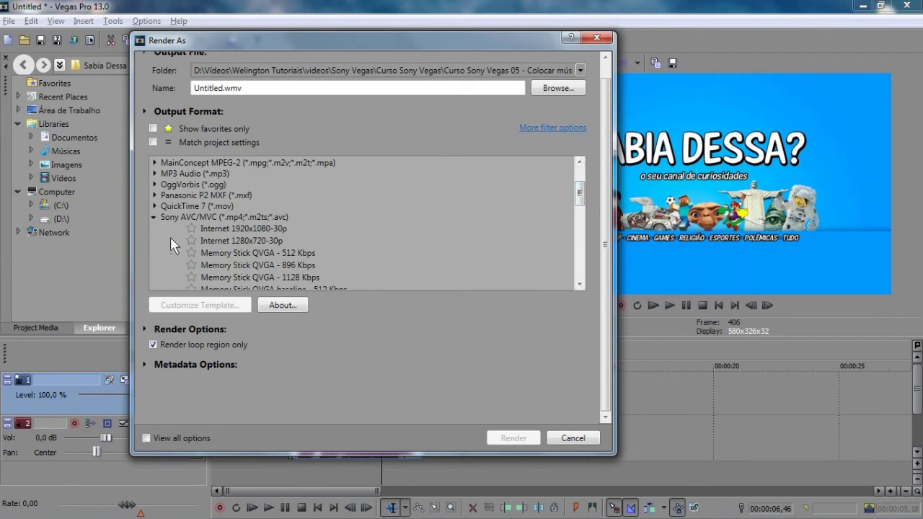
click(154, 217)
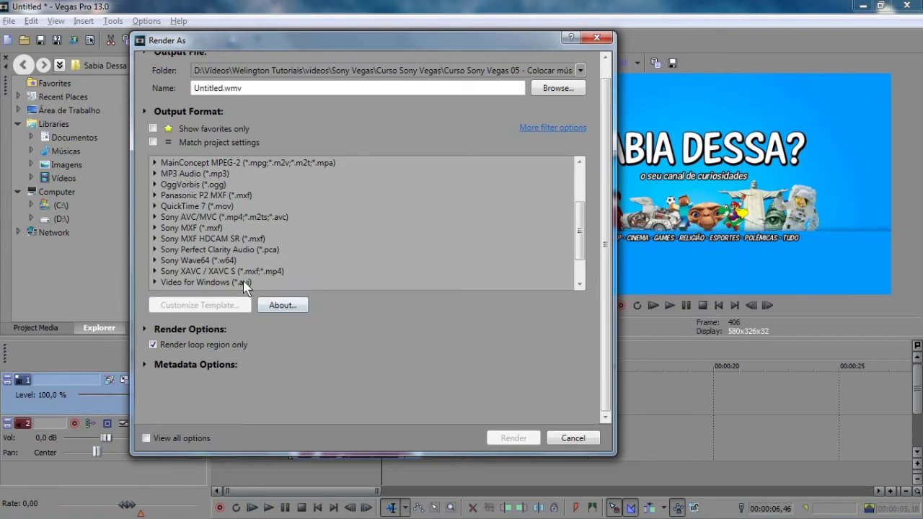
click(154, 282)
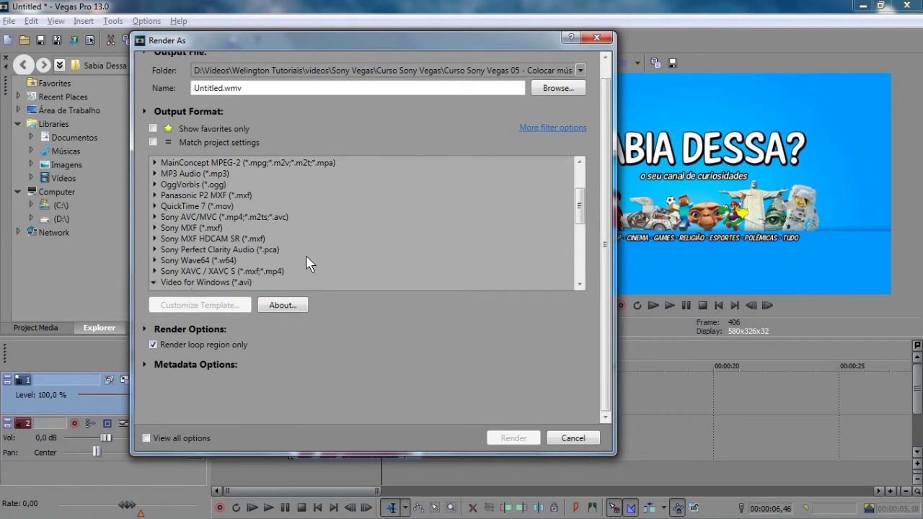
scroll(307, 263, down, 5)
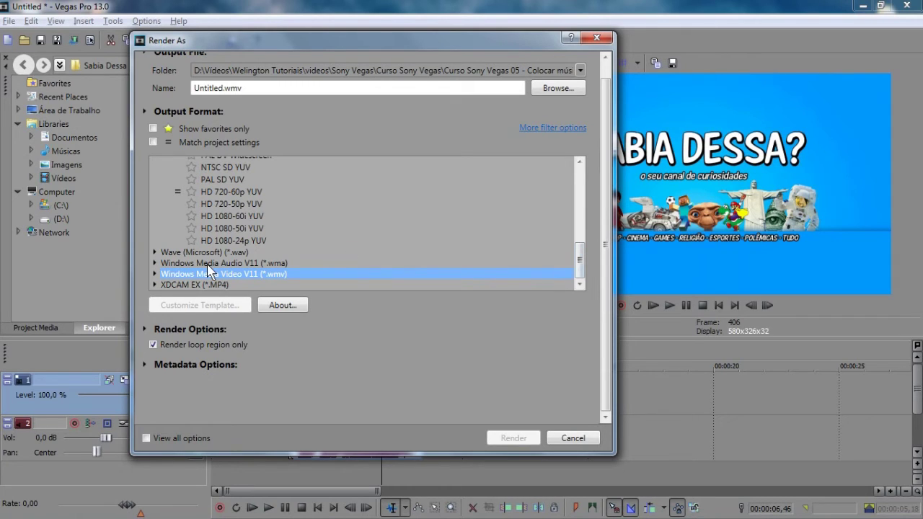
scroll(312, 242, up, 3)
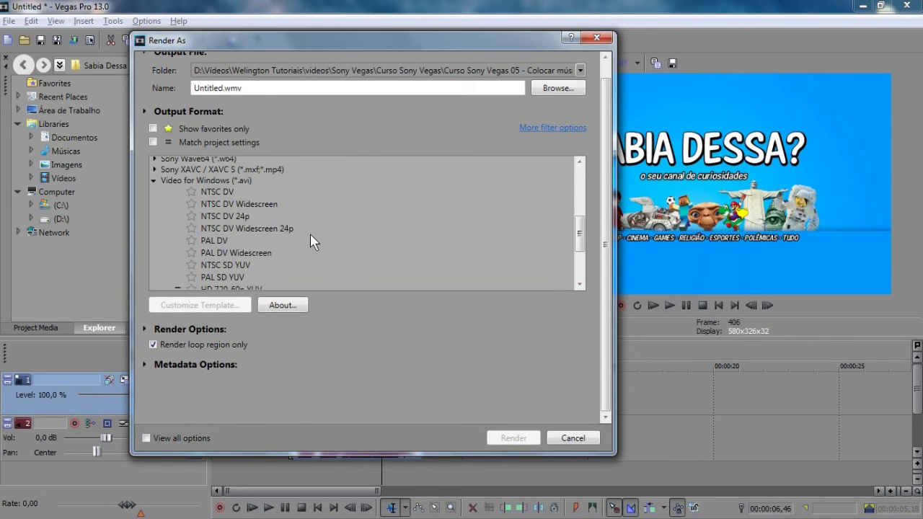
click(154, 181)
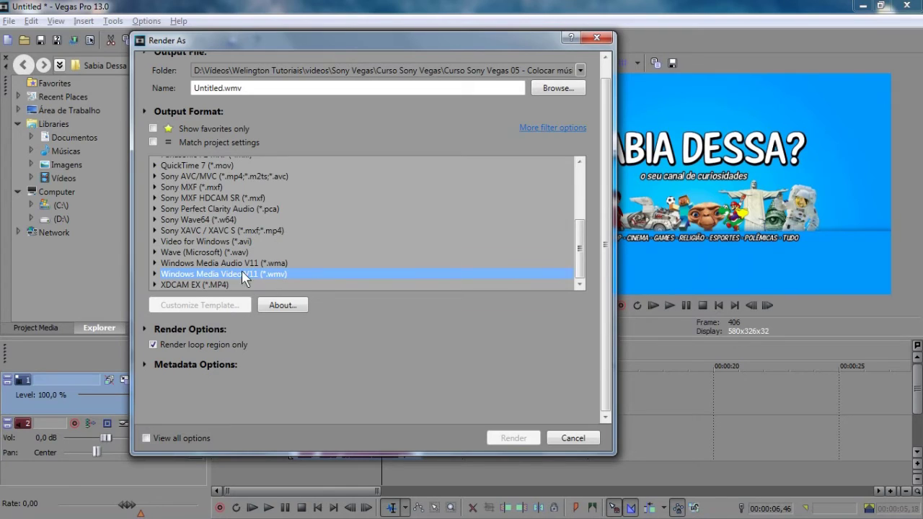
Choose the 6 Mbps HD 720-30p Video template under Windows Media Video V11 as the output format.
click(153, 275)
drag(580, 245, 581, 257)
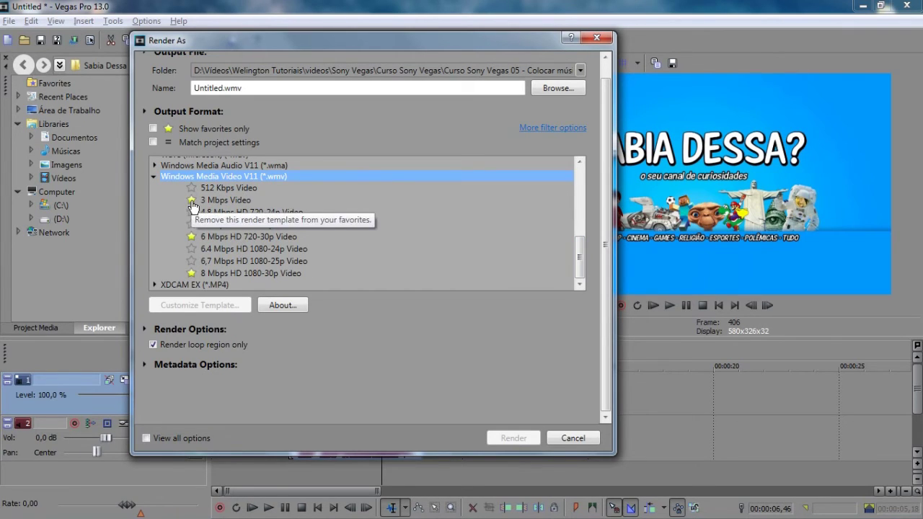
click(154, 129)
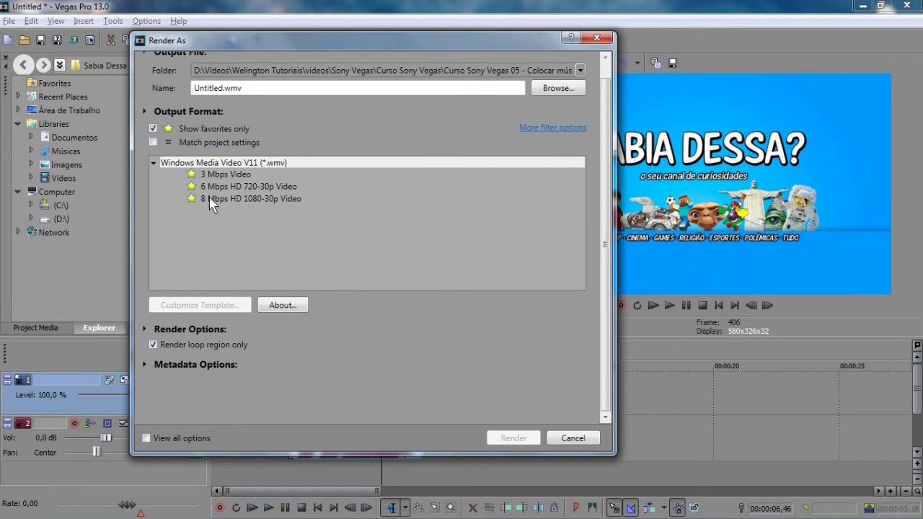
click(153, 129)
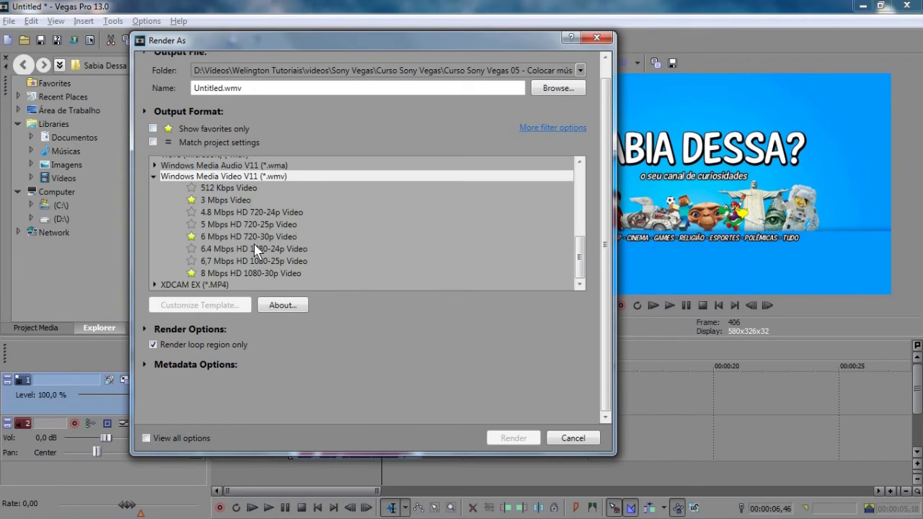
click(210, 237)
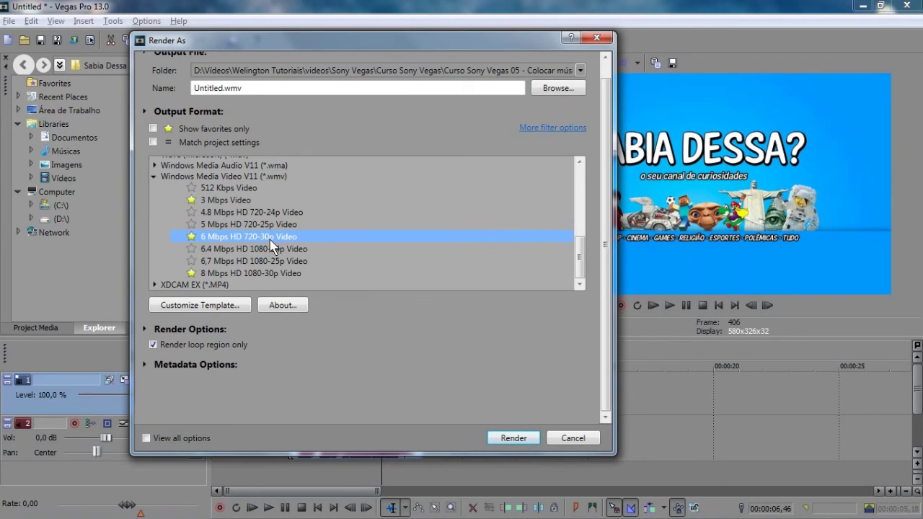
click(245, 274)
click(206, 237)
click(242, 274)
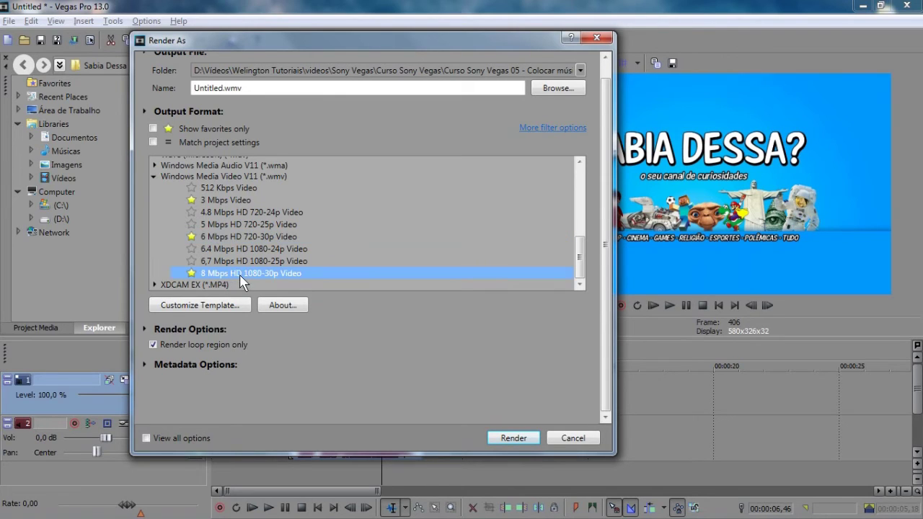
click(251, 241)
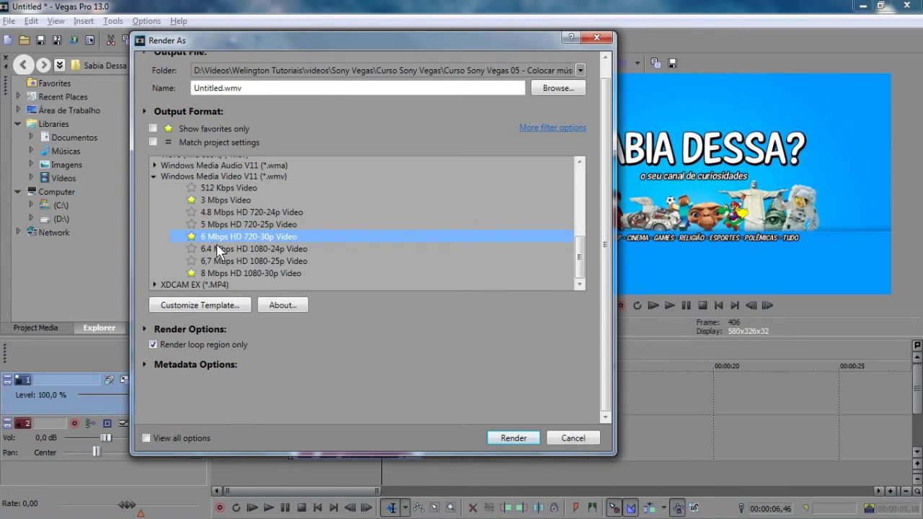
Customize the selected template's video frame rate to 59,94 (Double NTSC) and start the render.
click(216, 306)
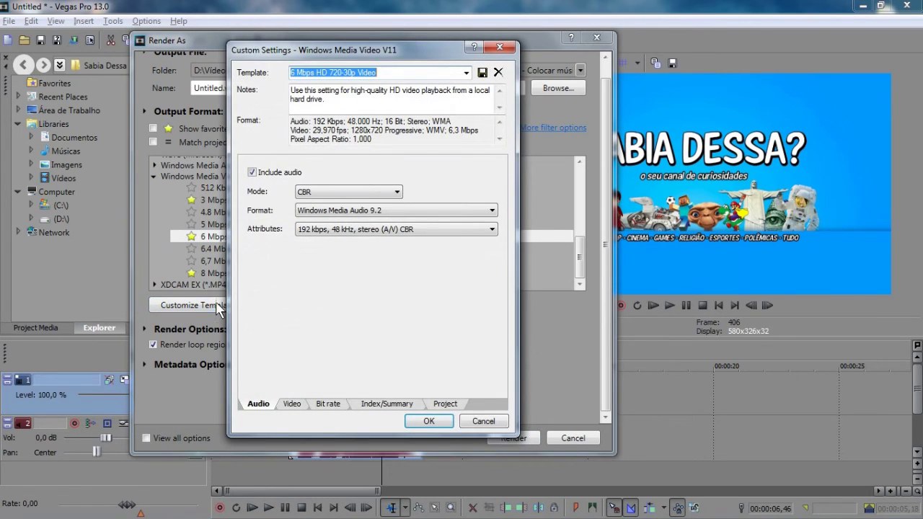
click(294, 405)
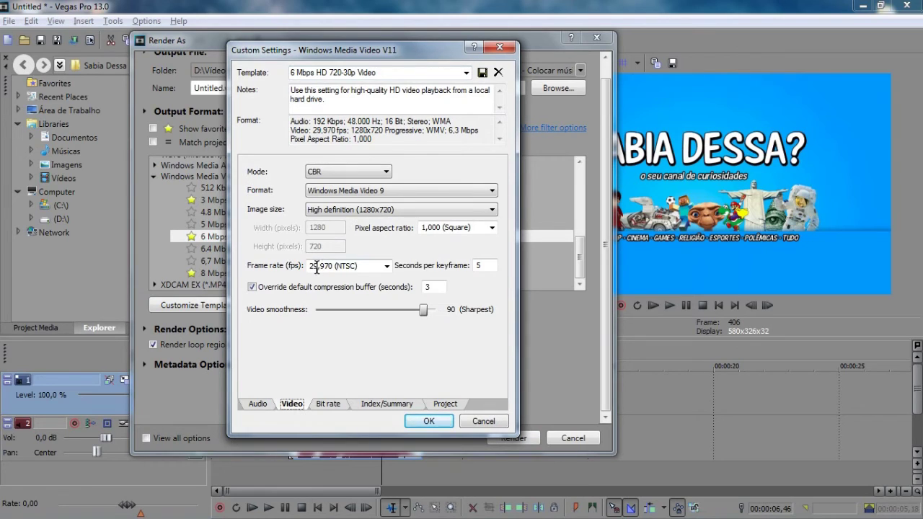
click(386, 266)
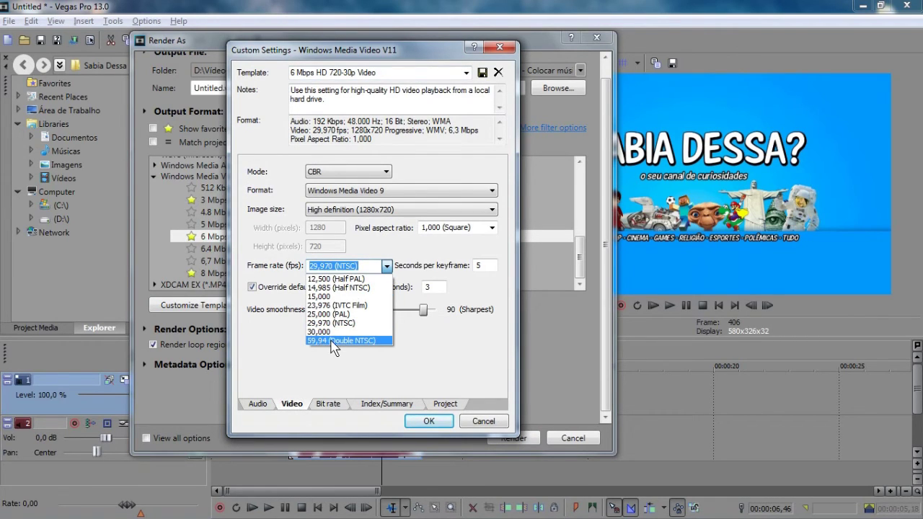
click(334, 340)
click(424, 421)
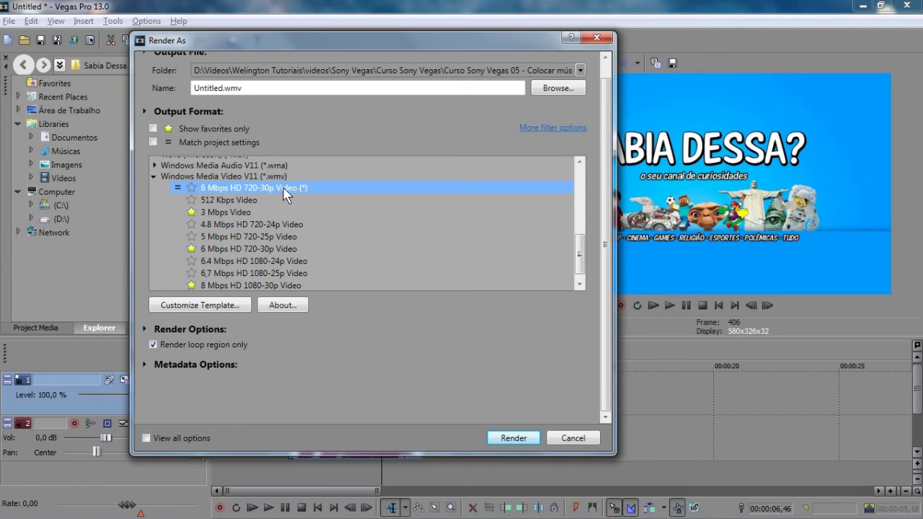
click(512, 438)
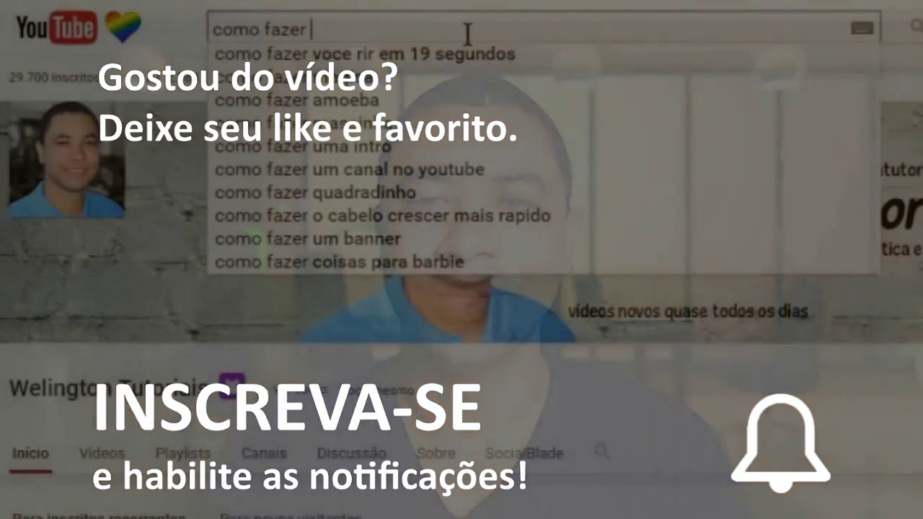
Switch to YouTube and search for "como fazer efeito clone".
text(efeito clo)
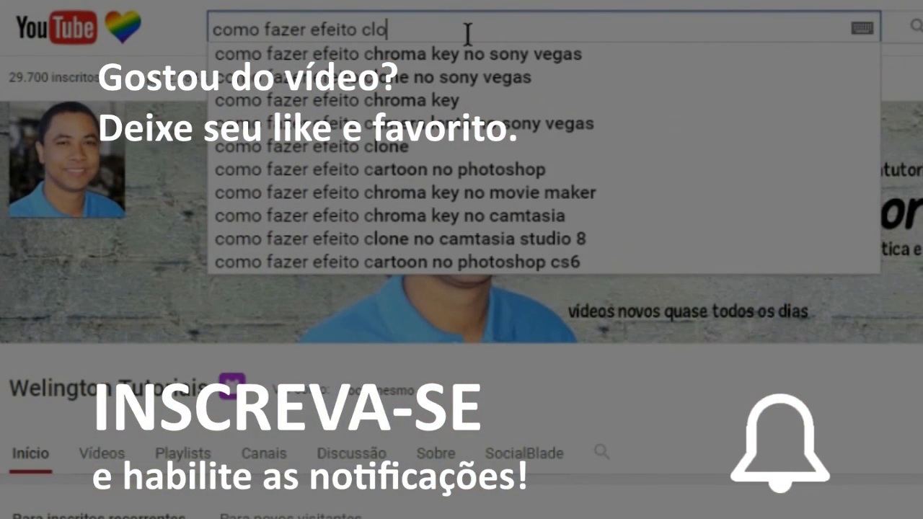
text(ne)
key(Return)
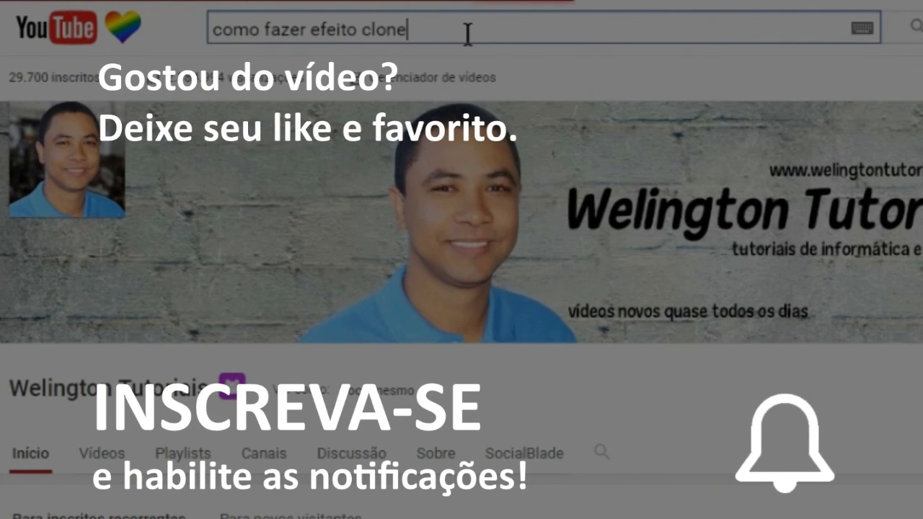